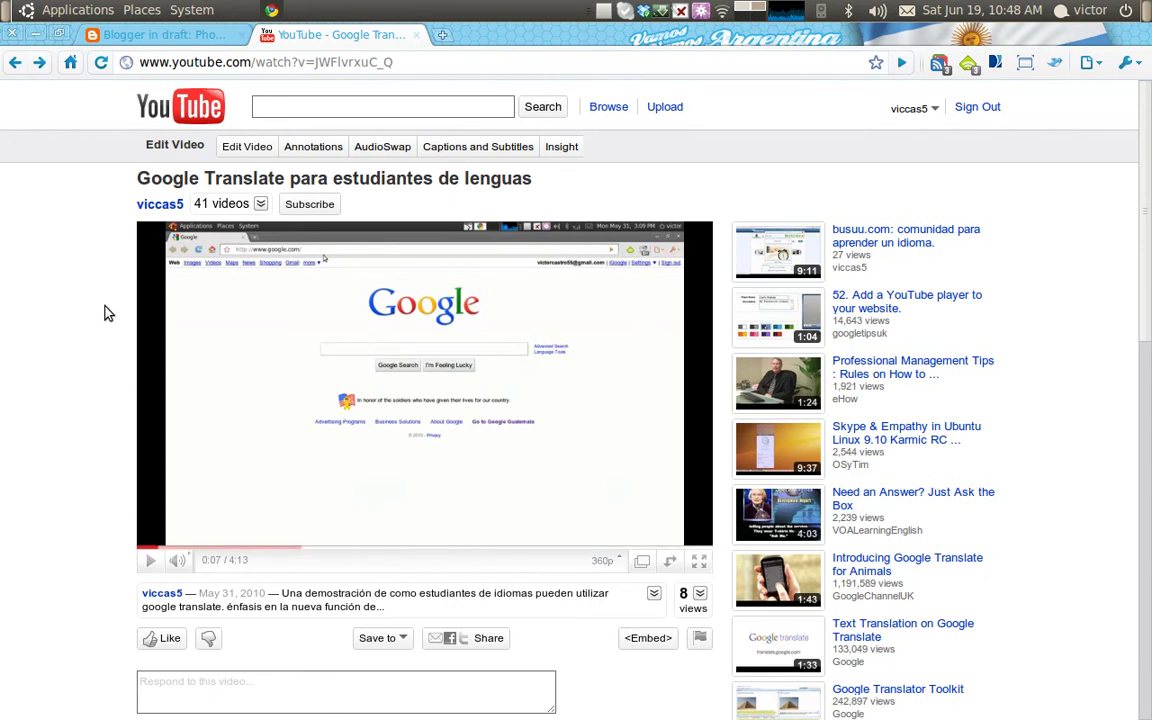
- Check the Google Translate video's 360p quality options, then switch to the empty Blogger draft editor
scroll(85, 395, down, 2)
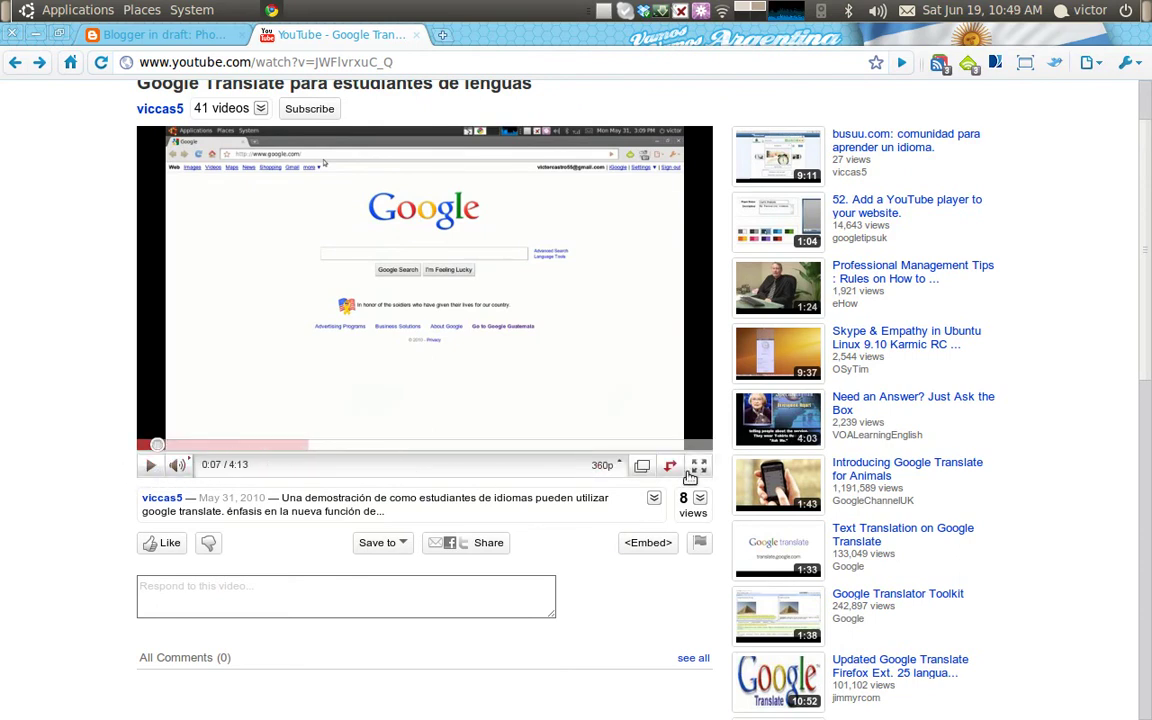
click(617, 468)
scroll(720, 425, down, 1)
scroll(721, 427, down, 2)
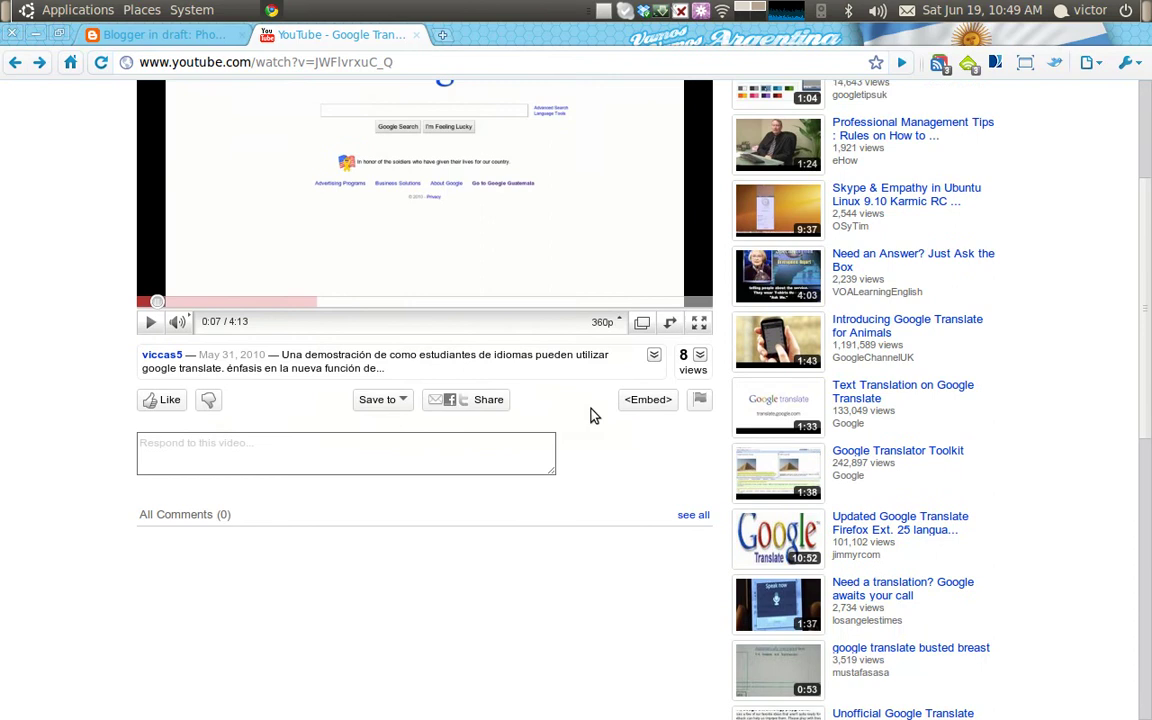
click(165, 34)
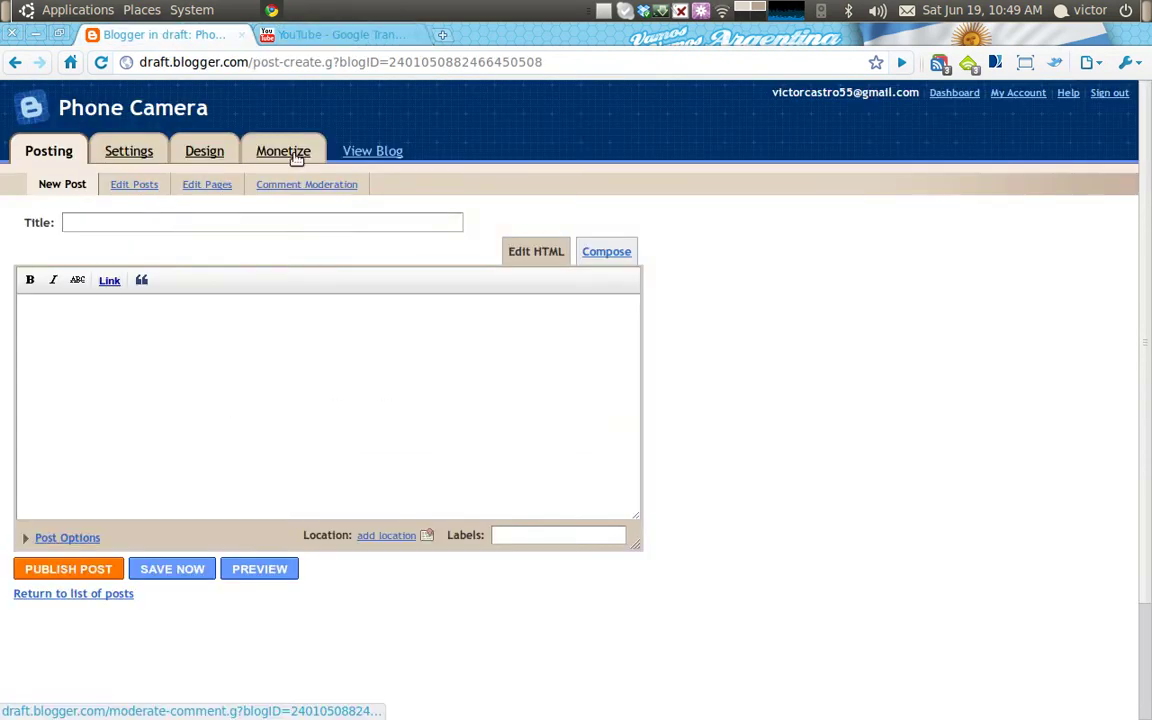
- Copy the video's 480x385 YouTube embed code and return to the Blogger editor
click(316, 40)
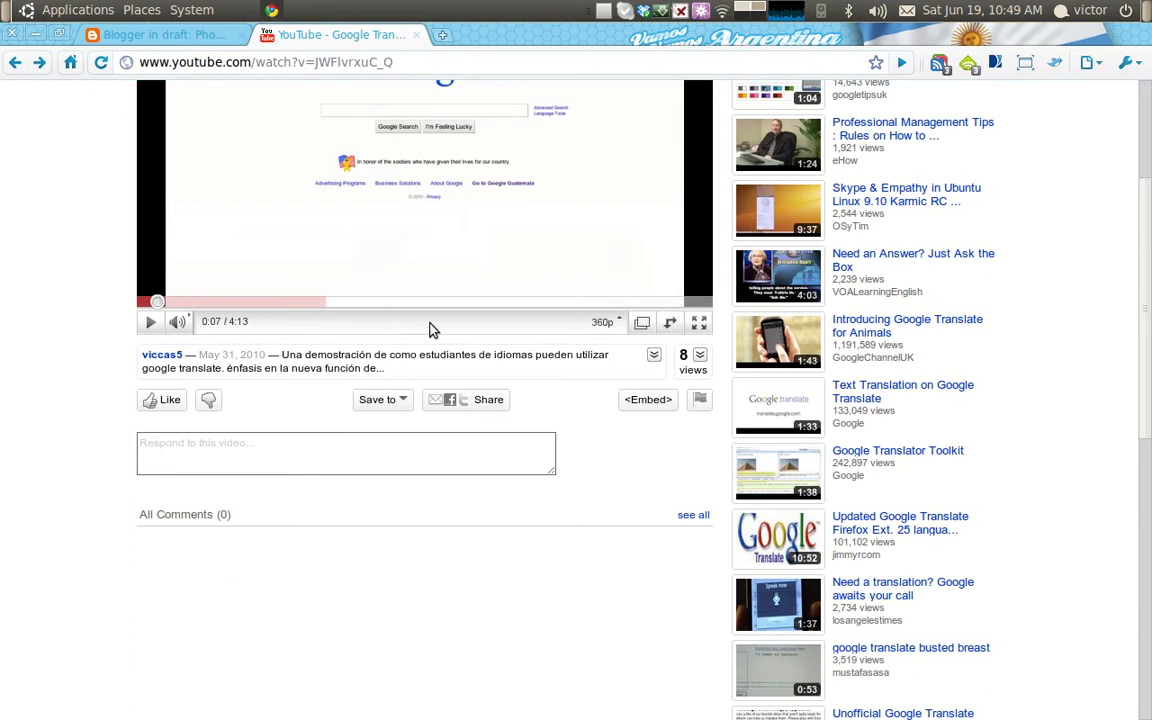
click(640, 400)
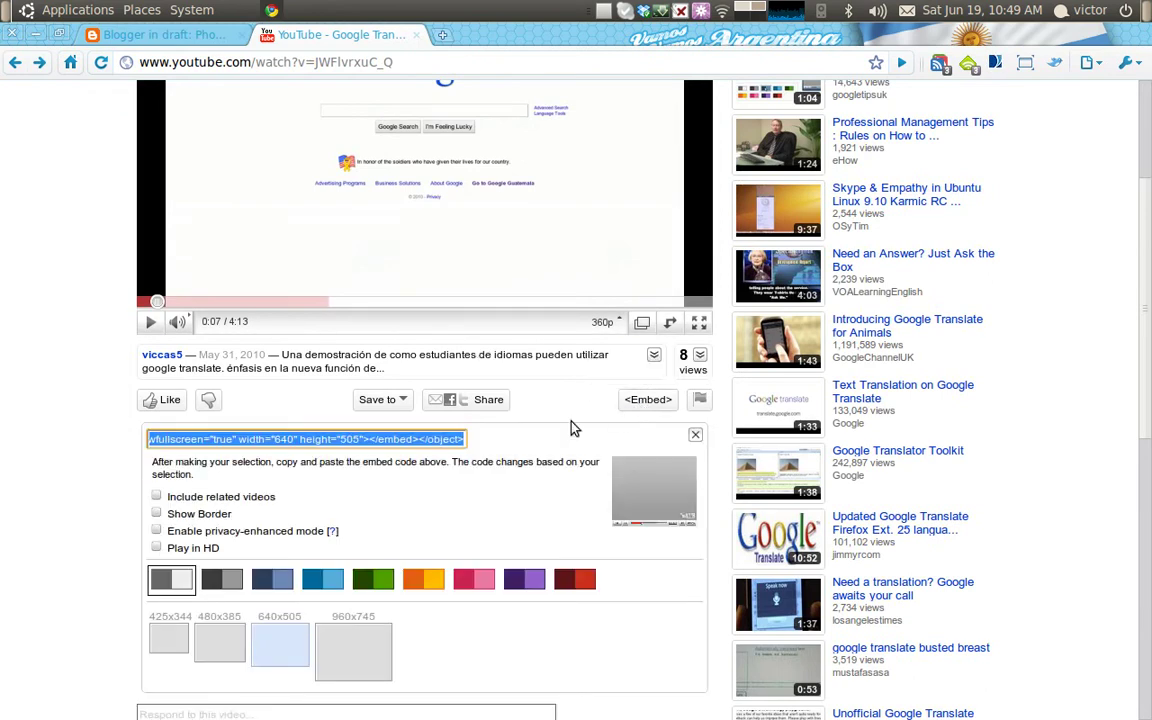
scroll(232, 501, down, 3)
click(198, 496)
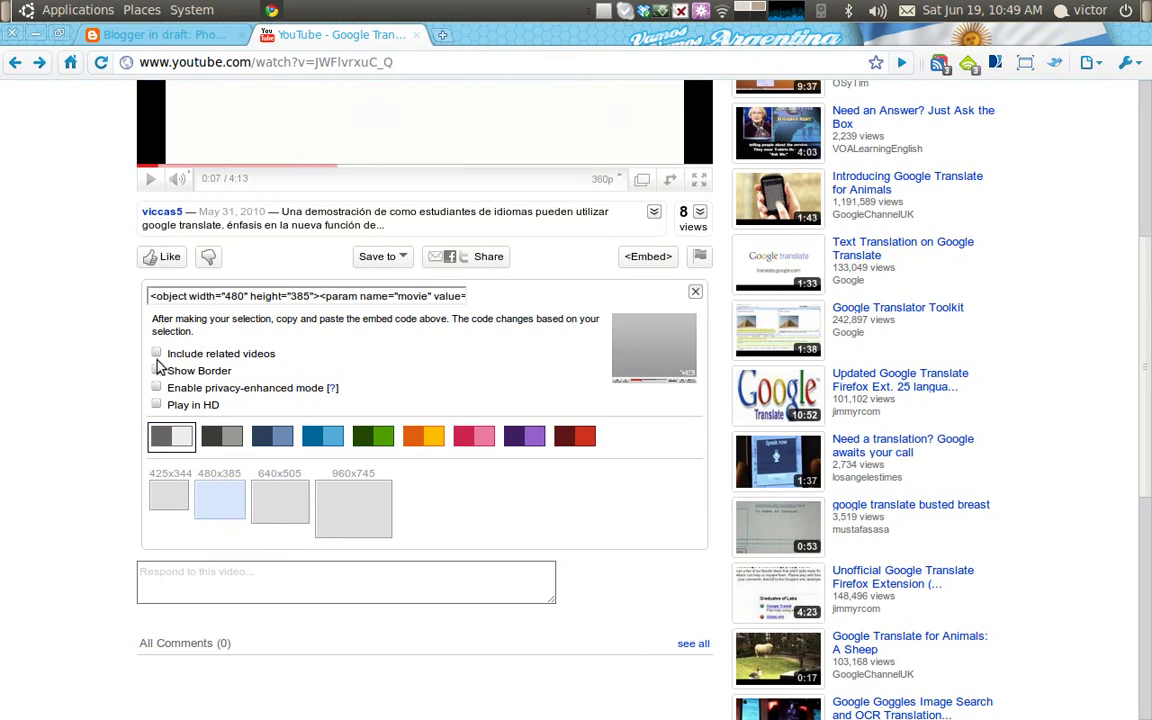
click(262, 296)
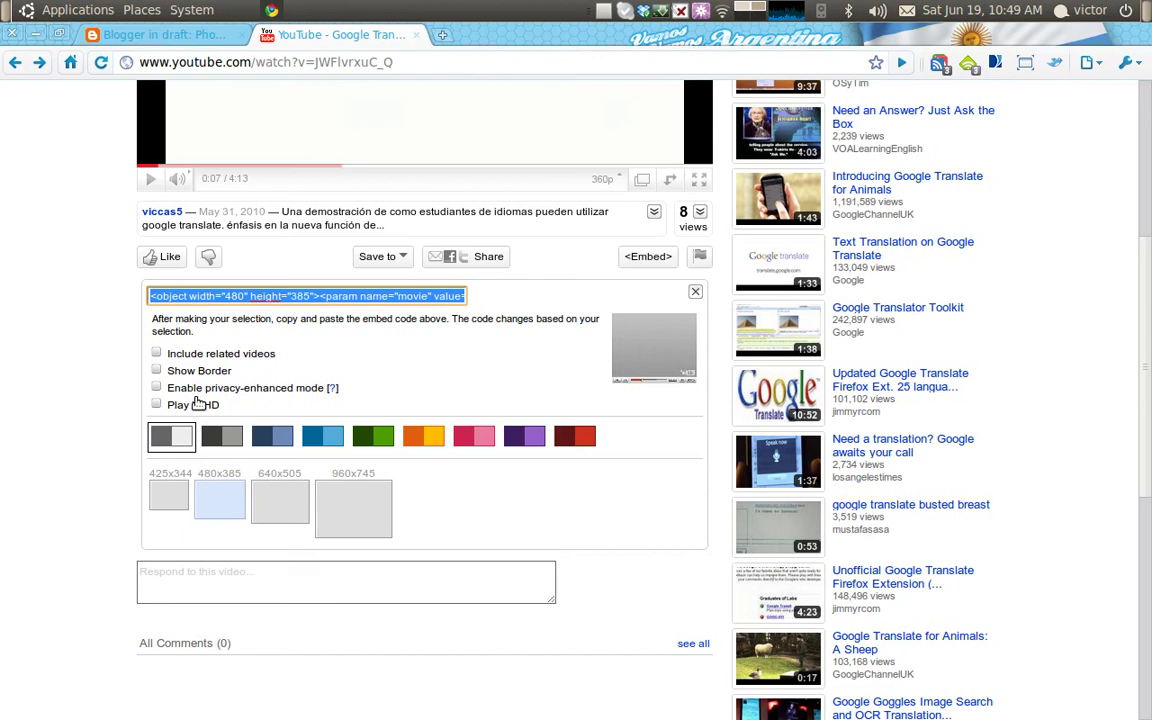
right_click(290, 294)
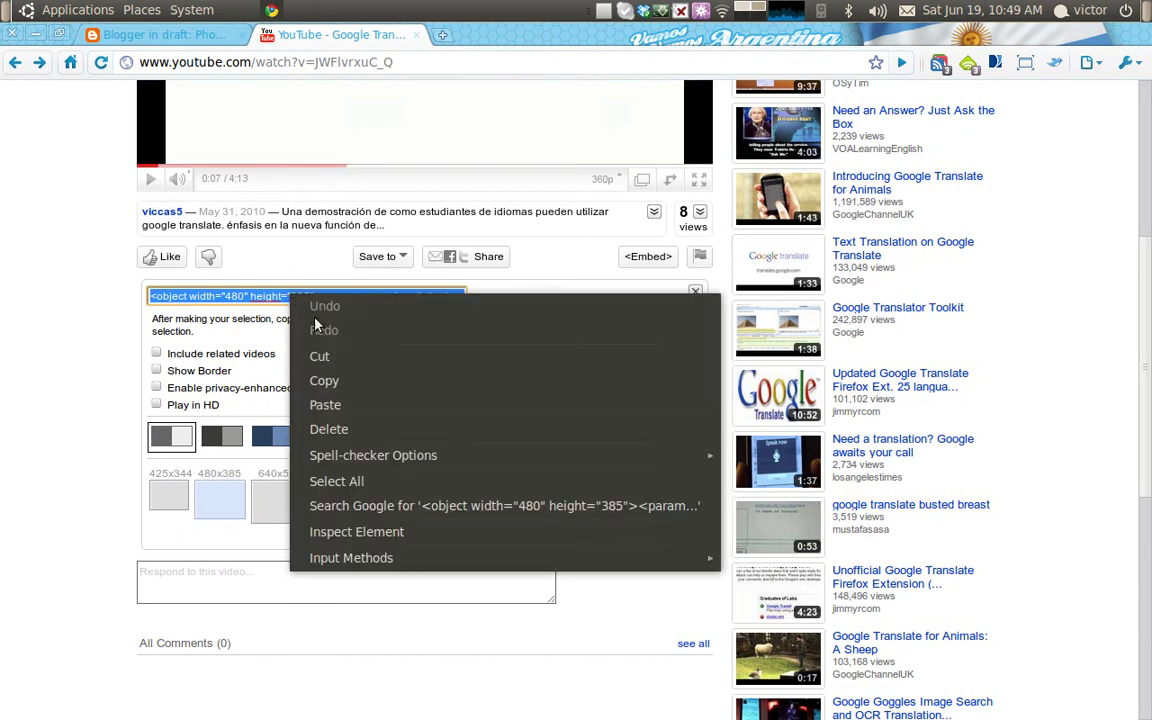
click(336, 381)
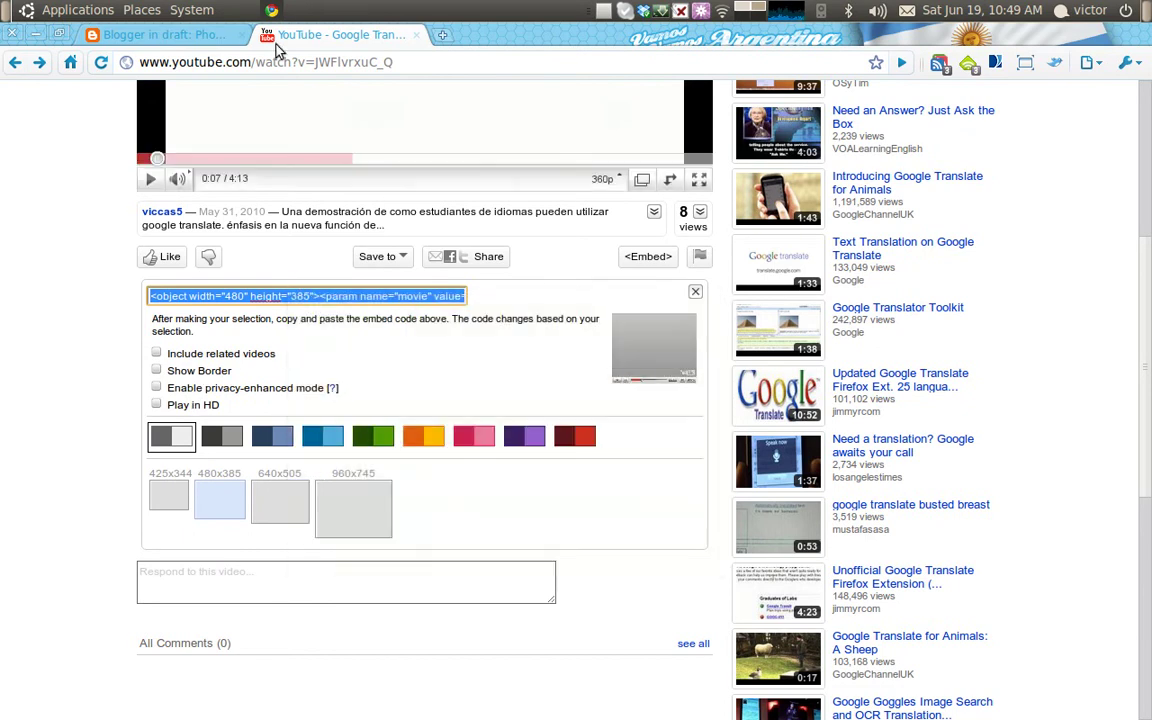
click(170, 34)
- Paste the embed code into the post body, title the post 'video', and preview it
click(196, 325)
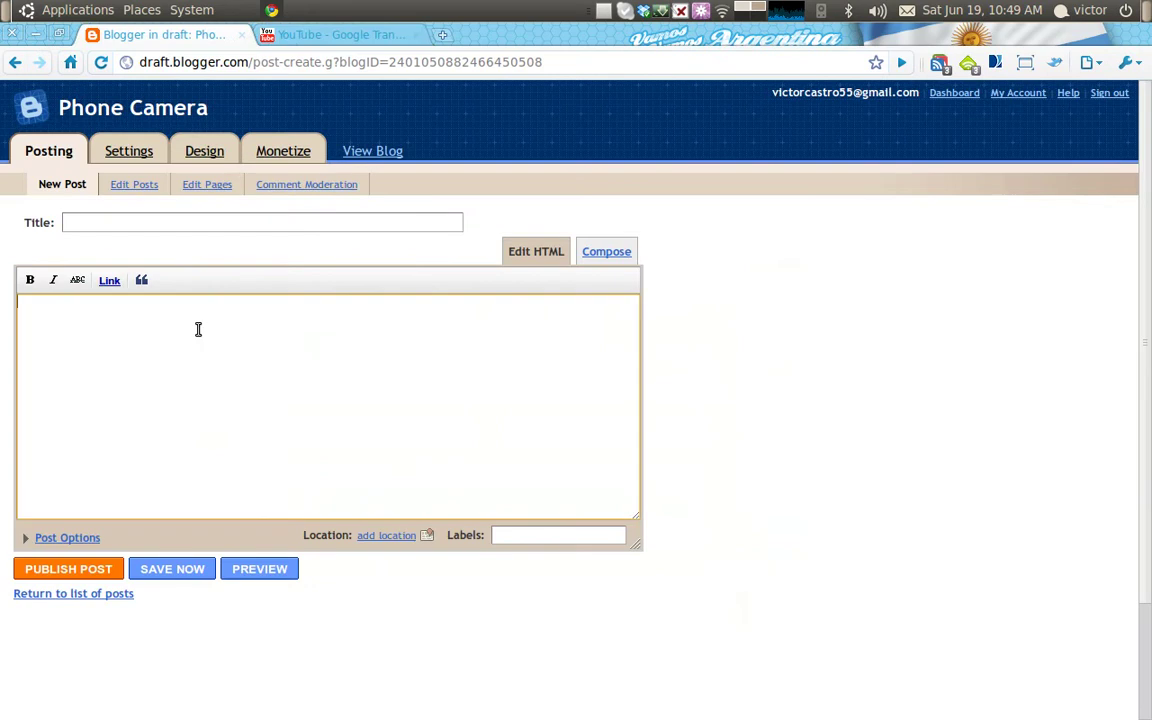
right_click(108, 314)
click(148, 425)
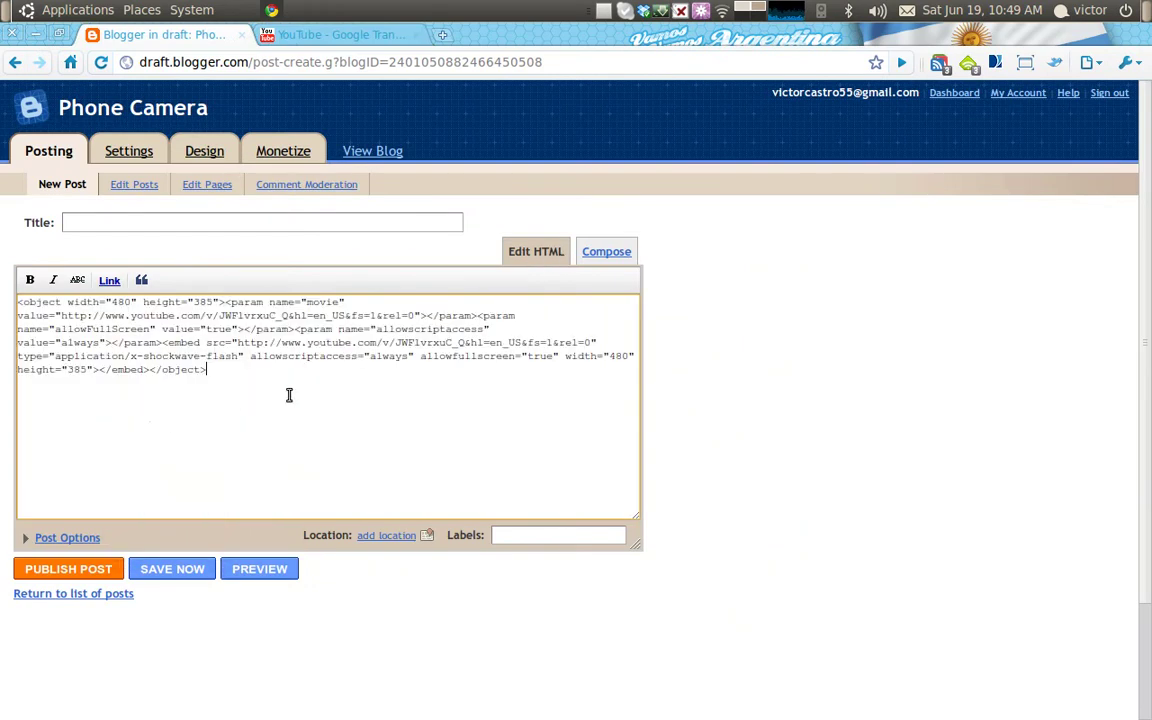
click(196, 223)
text(video)
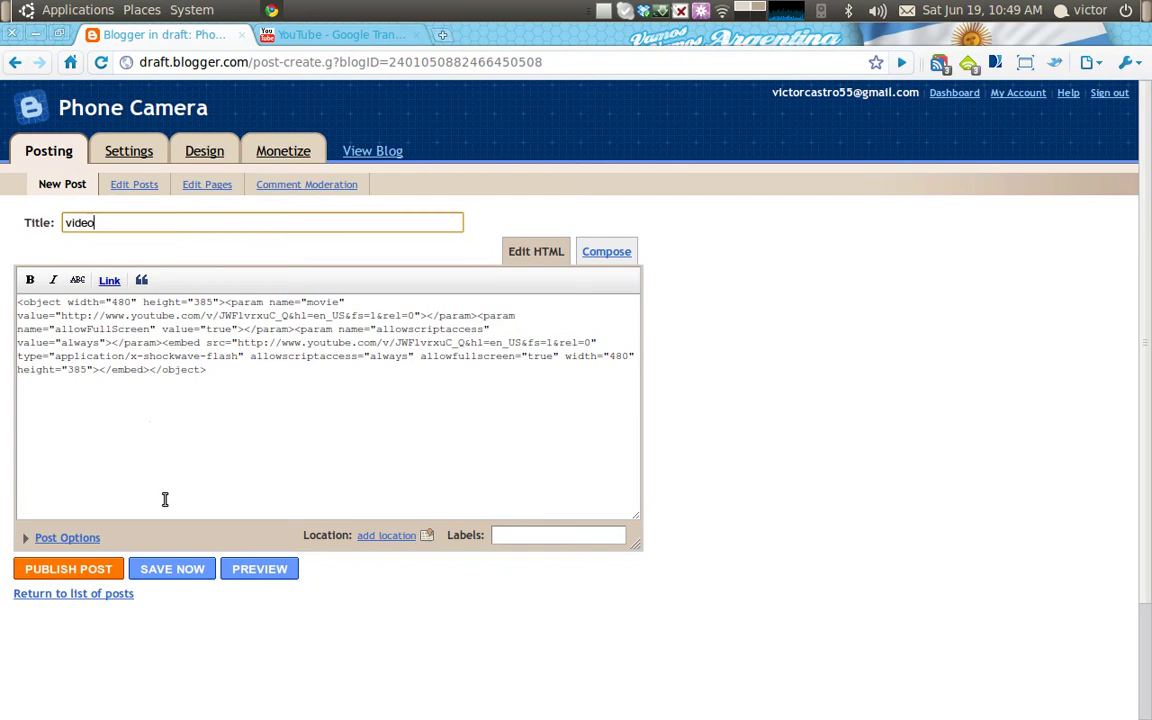
click(260, 569)
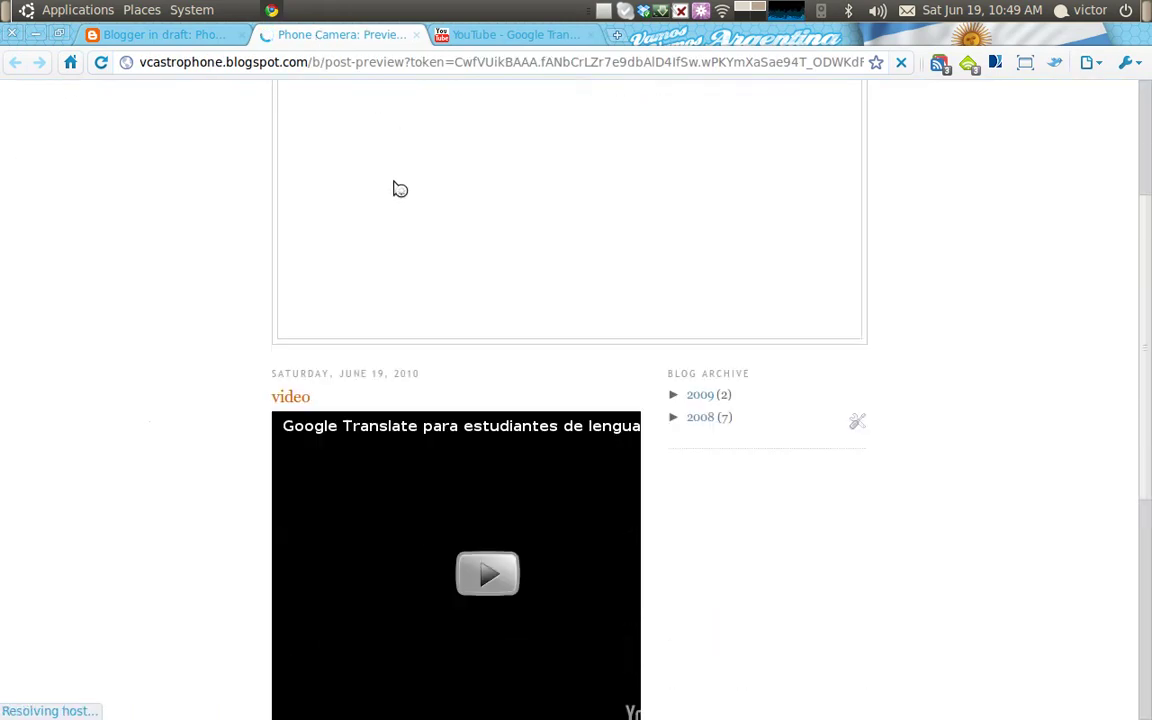
- Scroll through the preview's embedded player, then go back to the post editor
scroll(401, 216, down, 1)
scroll(450, 350, down, 3)
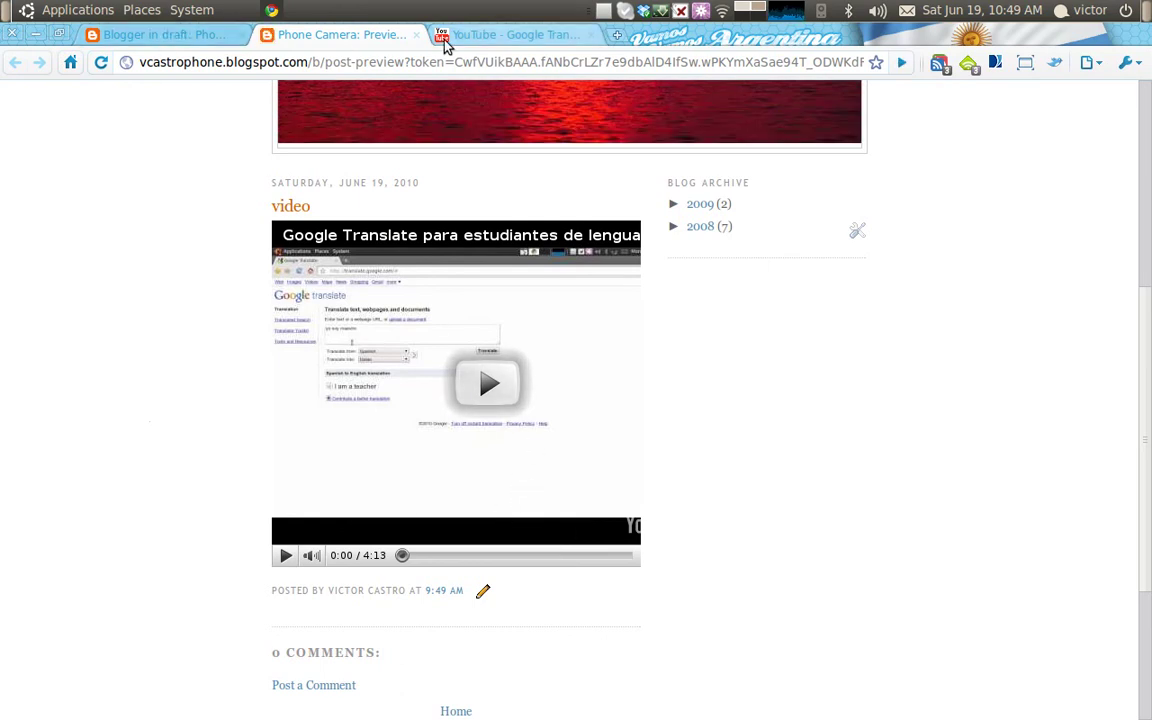
click(178, 35)
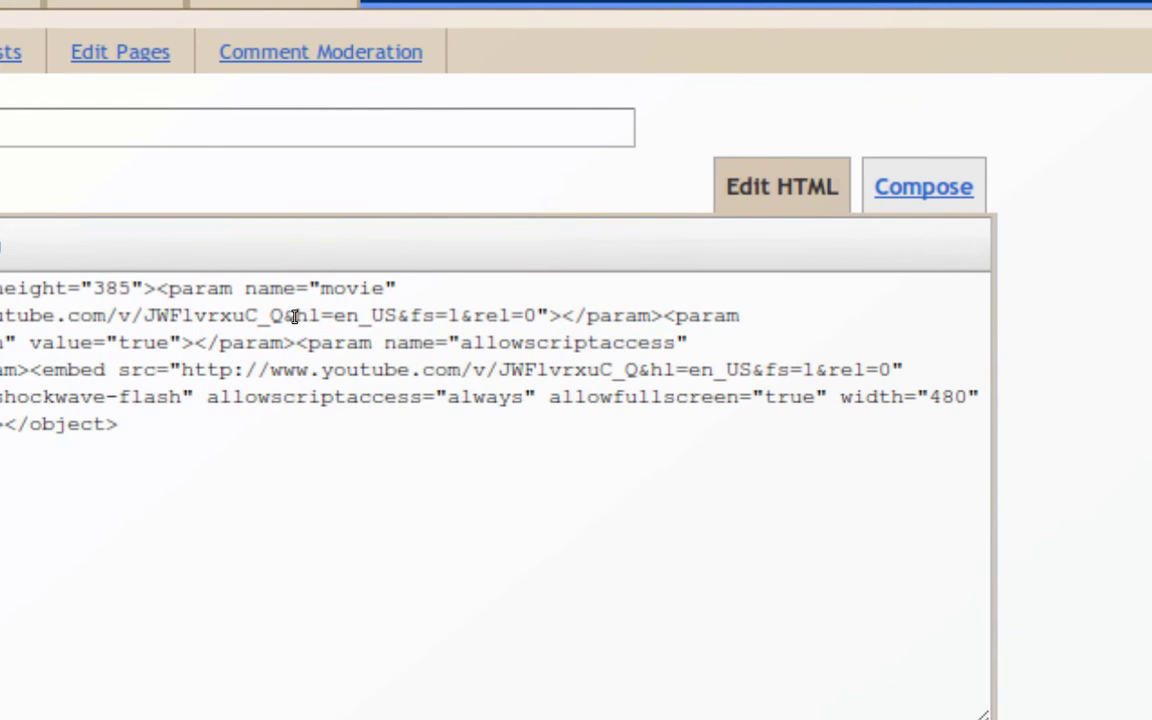
- Insert 'version=3&' between 'Q&' and 'hl' in the first YouTube URL
click(295, 316)
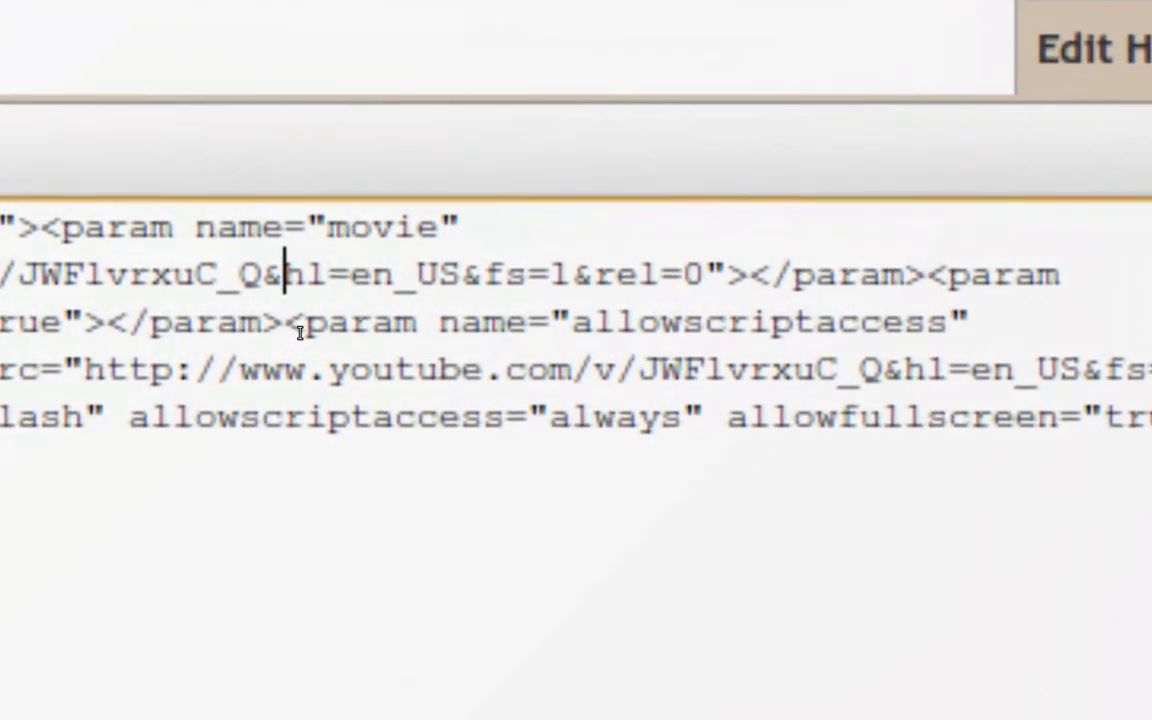
text(version)
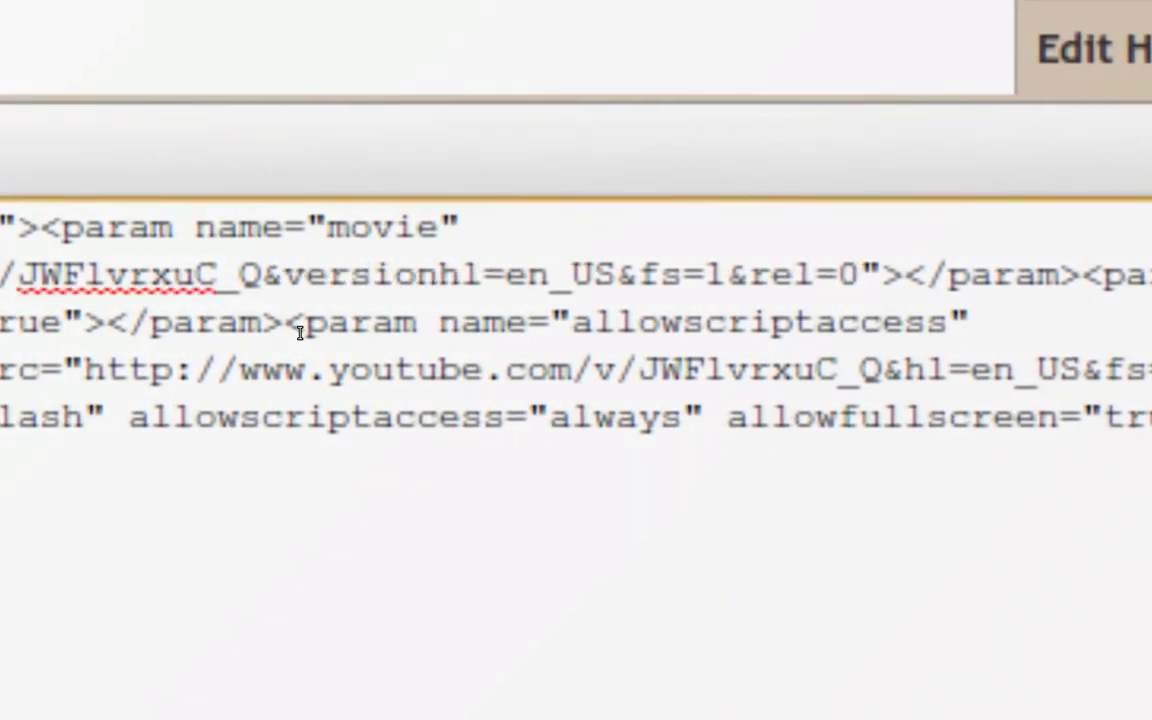
text(=3)
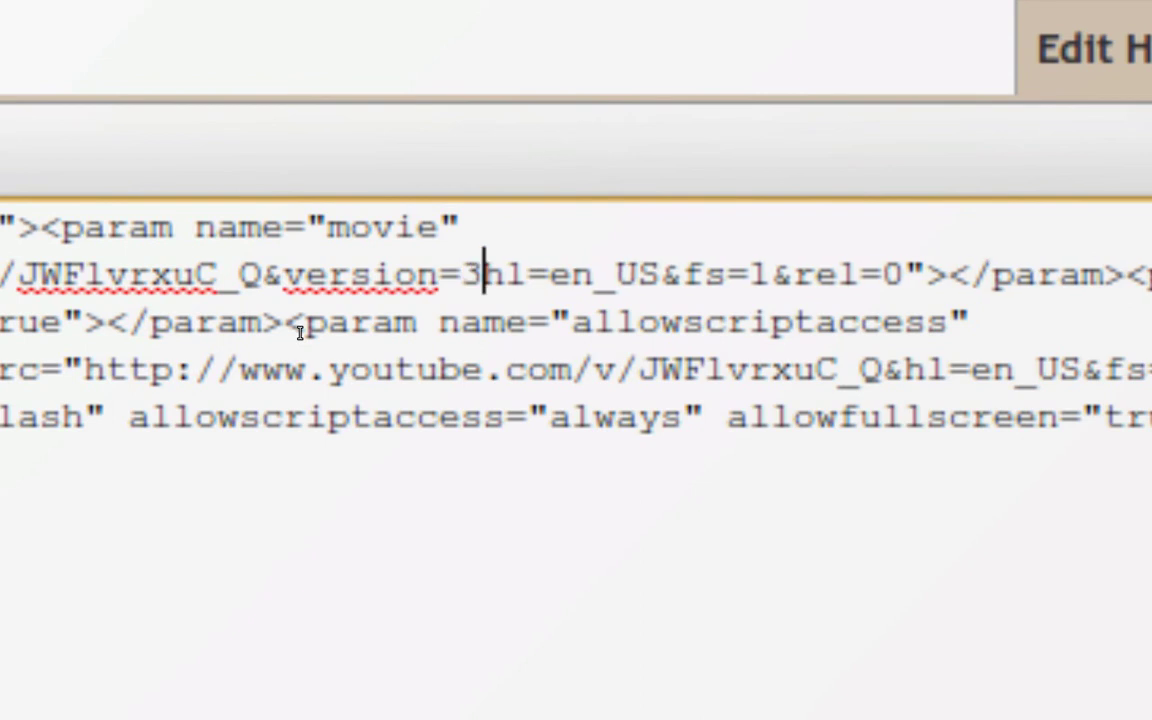
text(&)
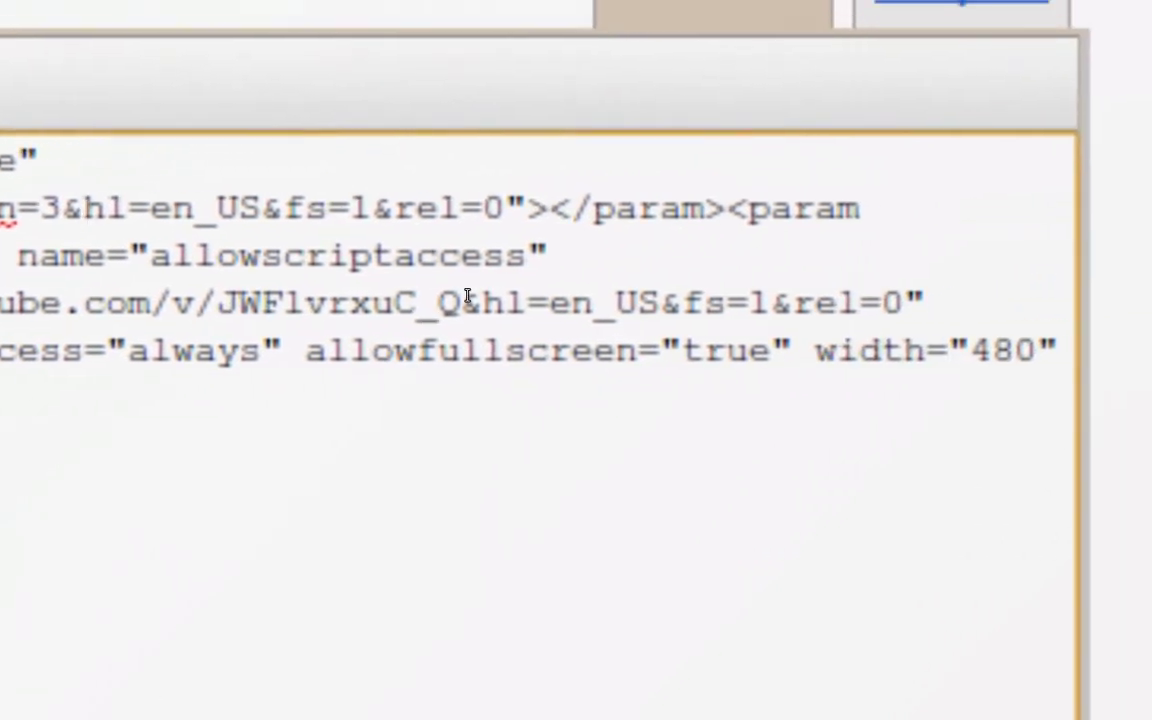
- Append '&version=3' after '_Q' in the embed src URL, fixing a stray typo
click(466, 297)
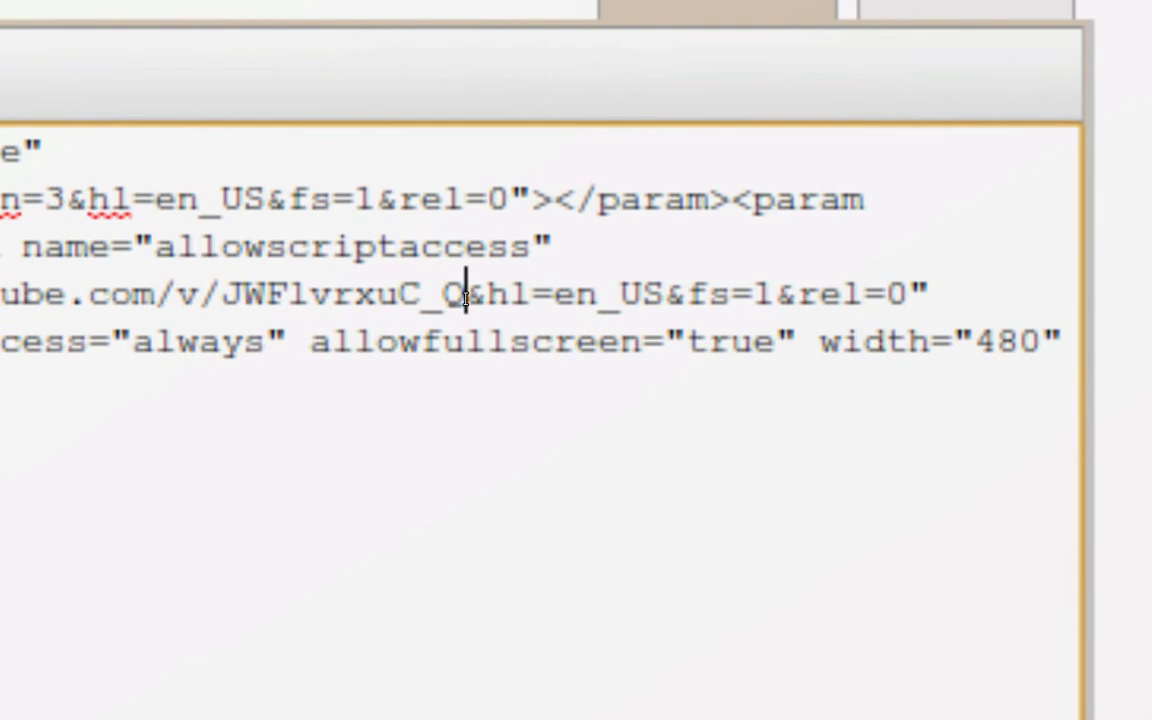
text(&ver)
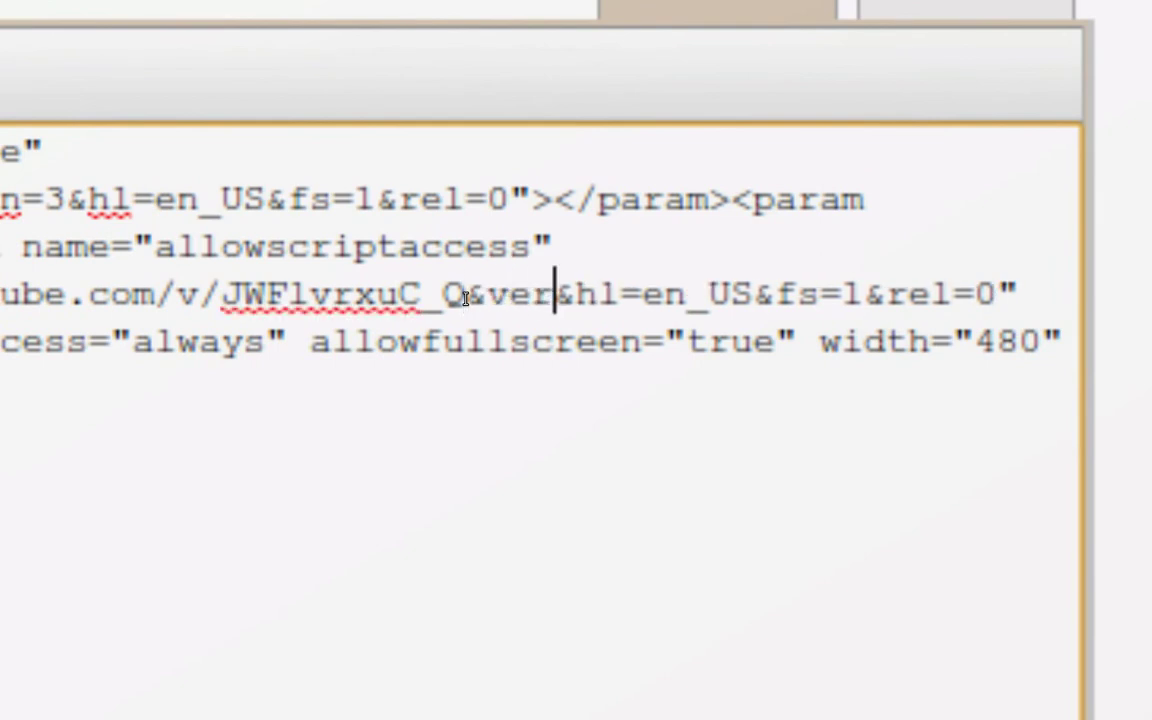
text(sion=3)
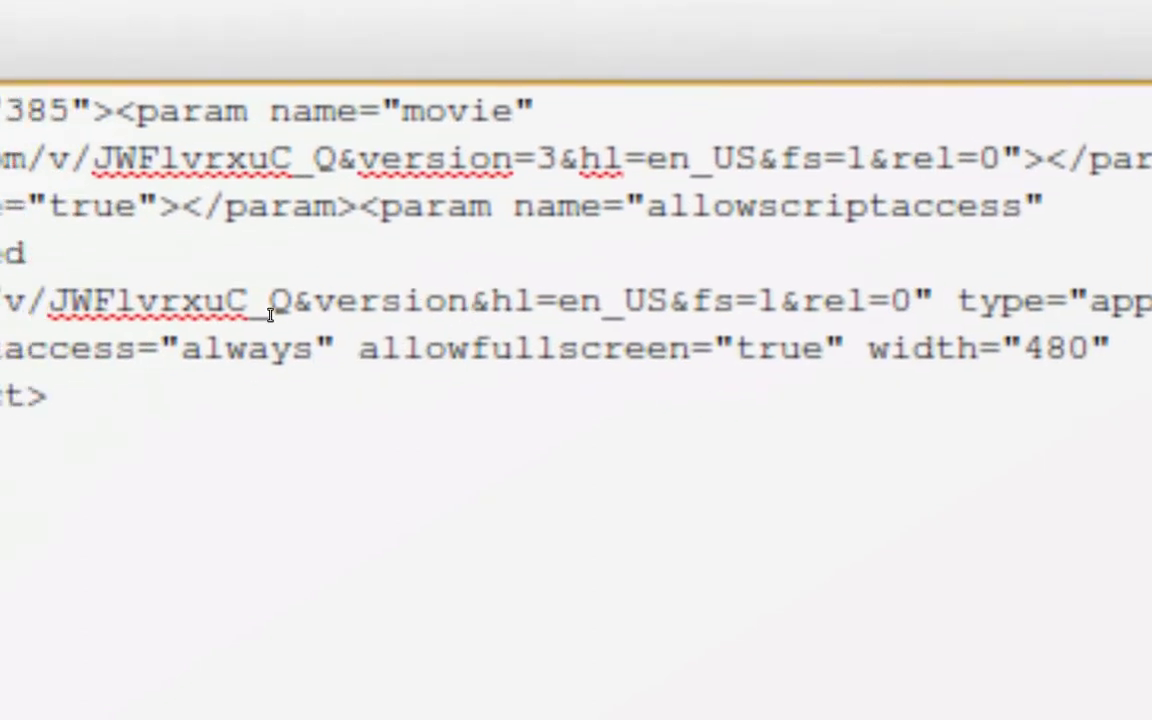
text(3)
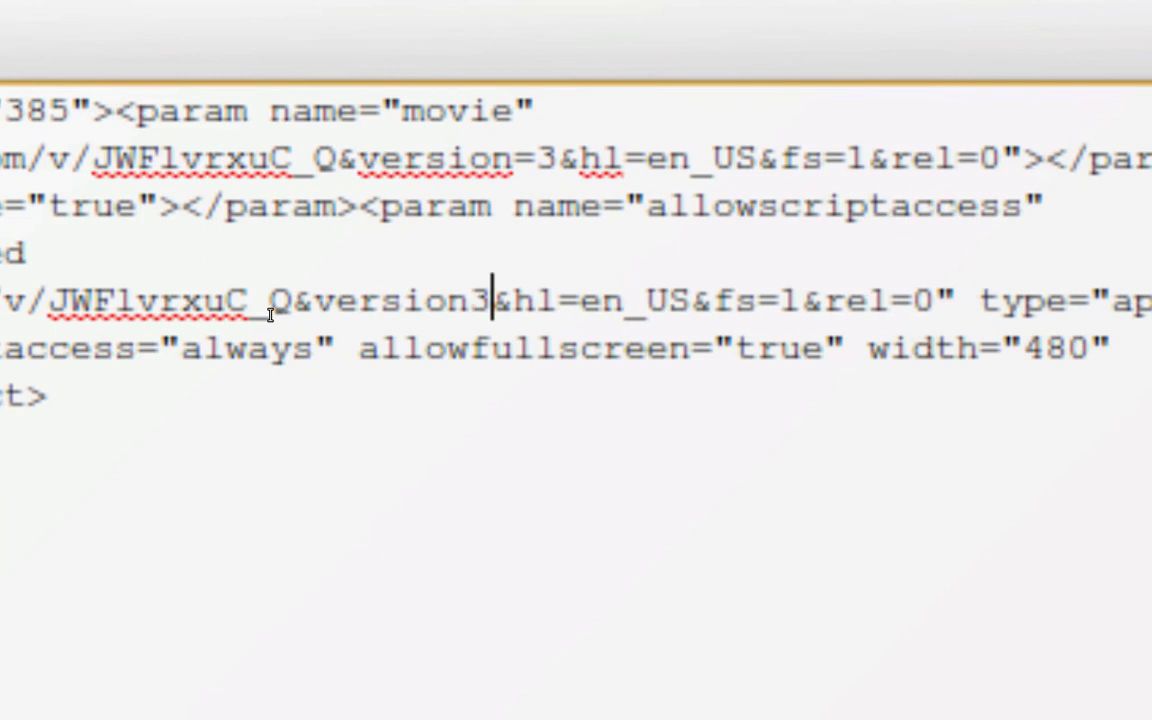
key(BackSpace)
text(=3)
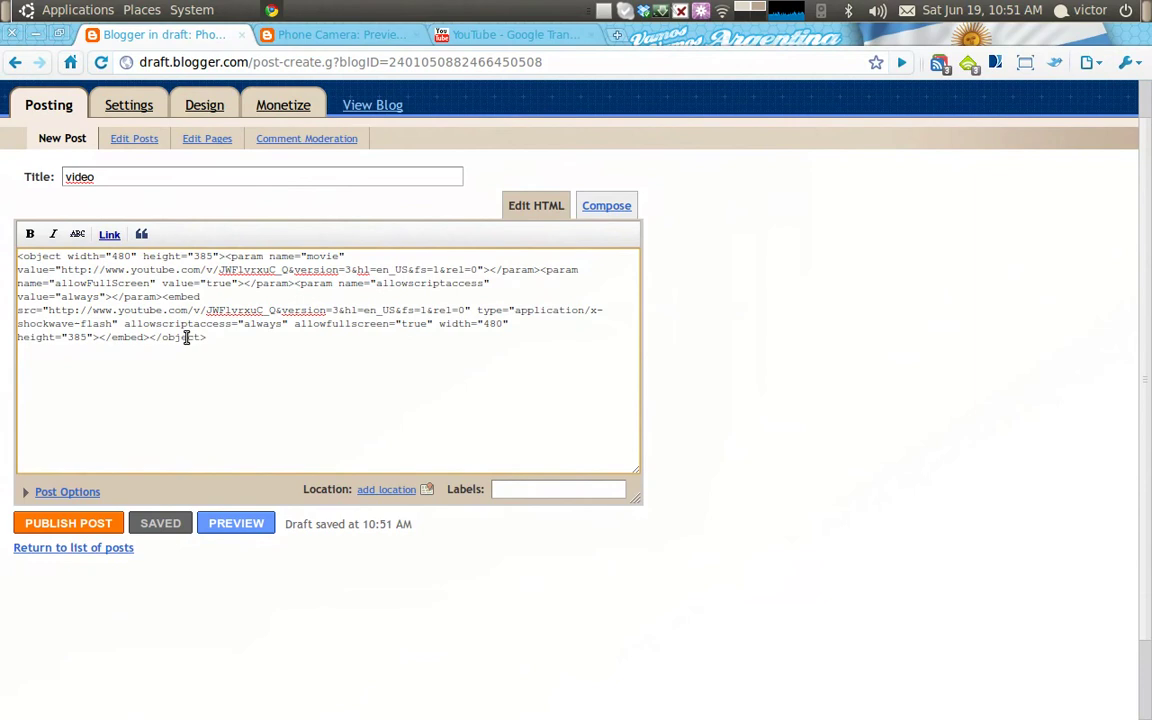
- Preview the edited 'video' post twice to confirm the new-style YouTube player
click(232, 525)
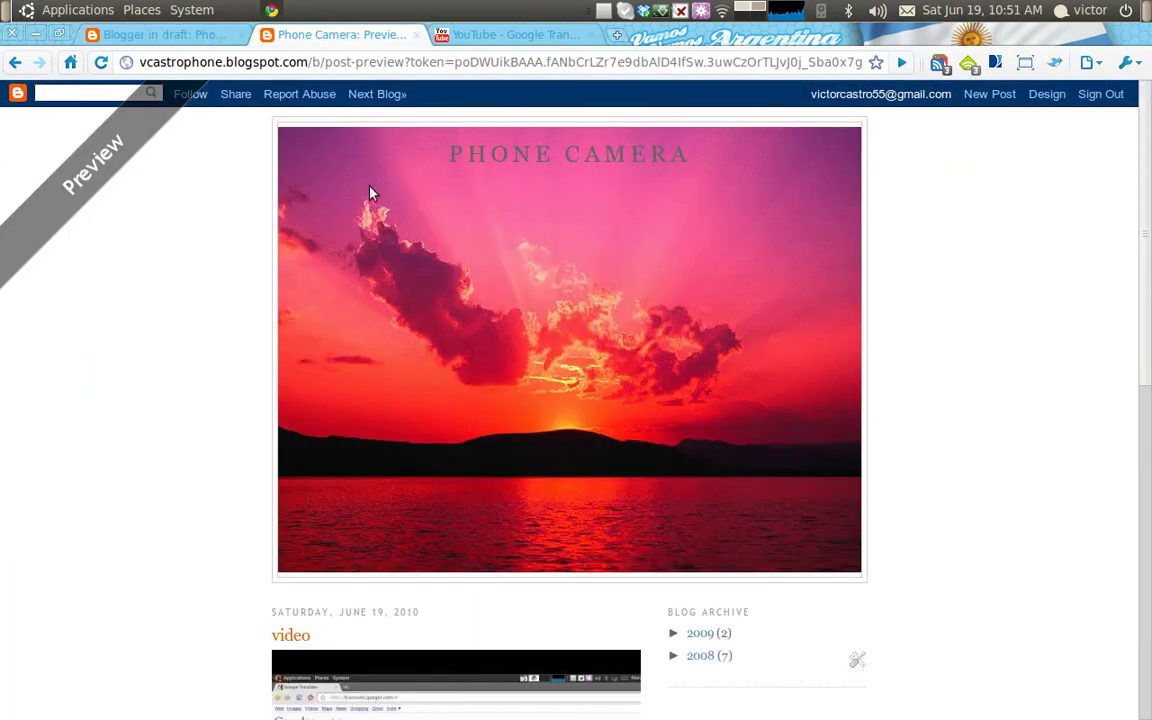
scroll(370, 192, down, 4)
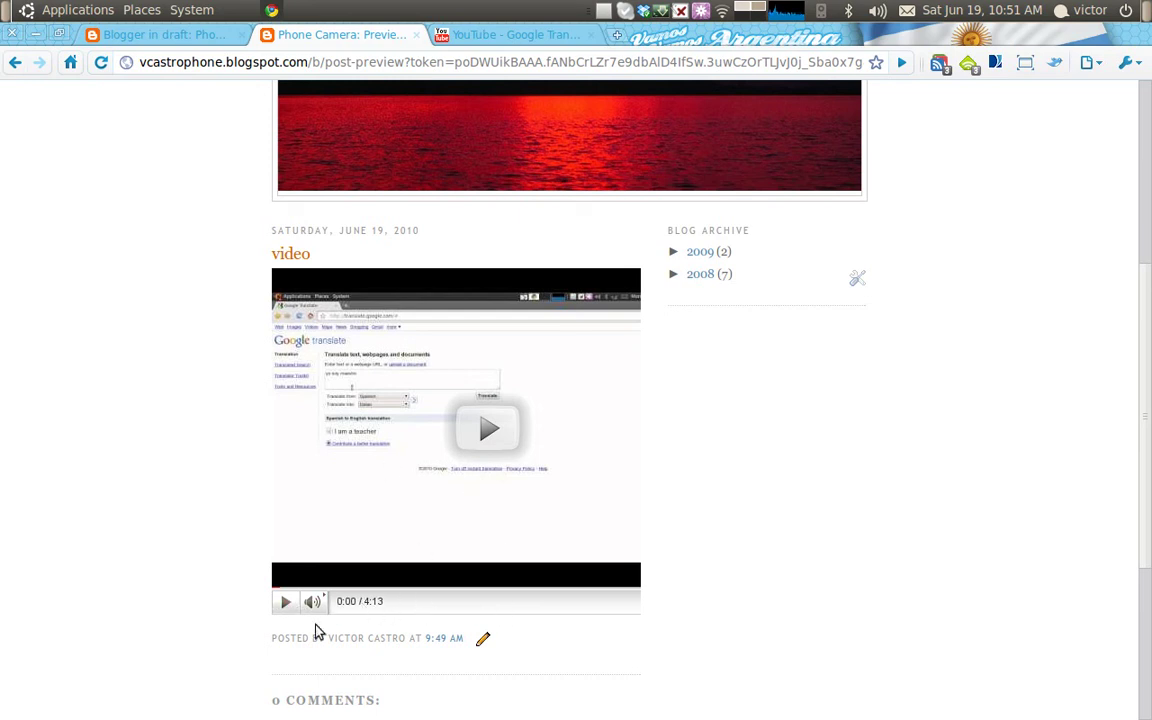
click(168, 38)
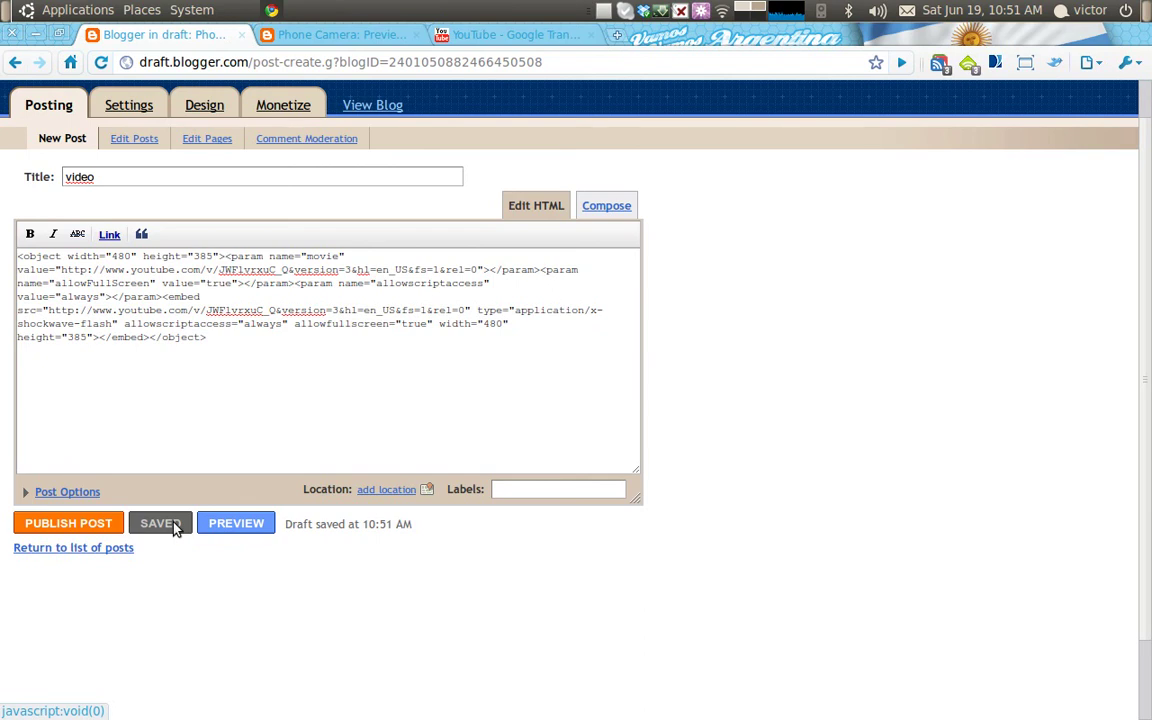
click(228, 525)
click(372, 38)
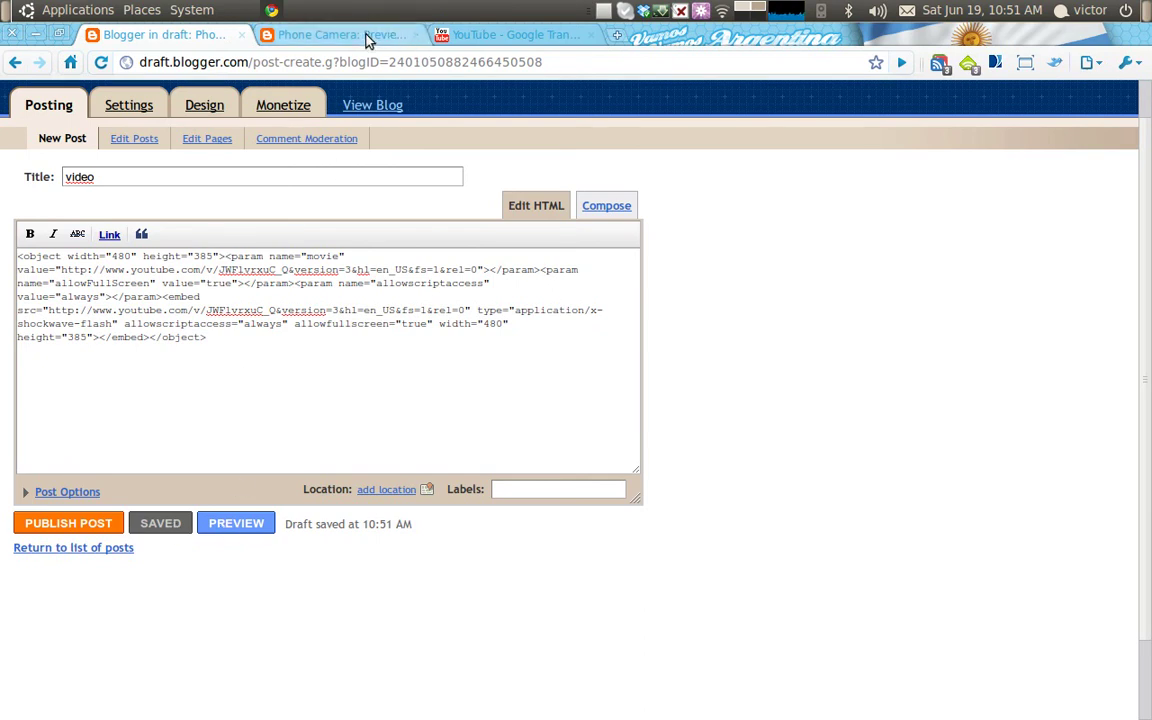